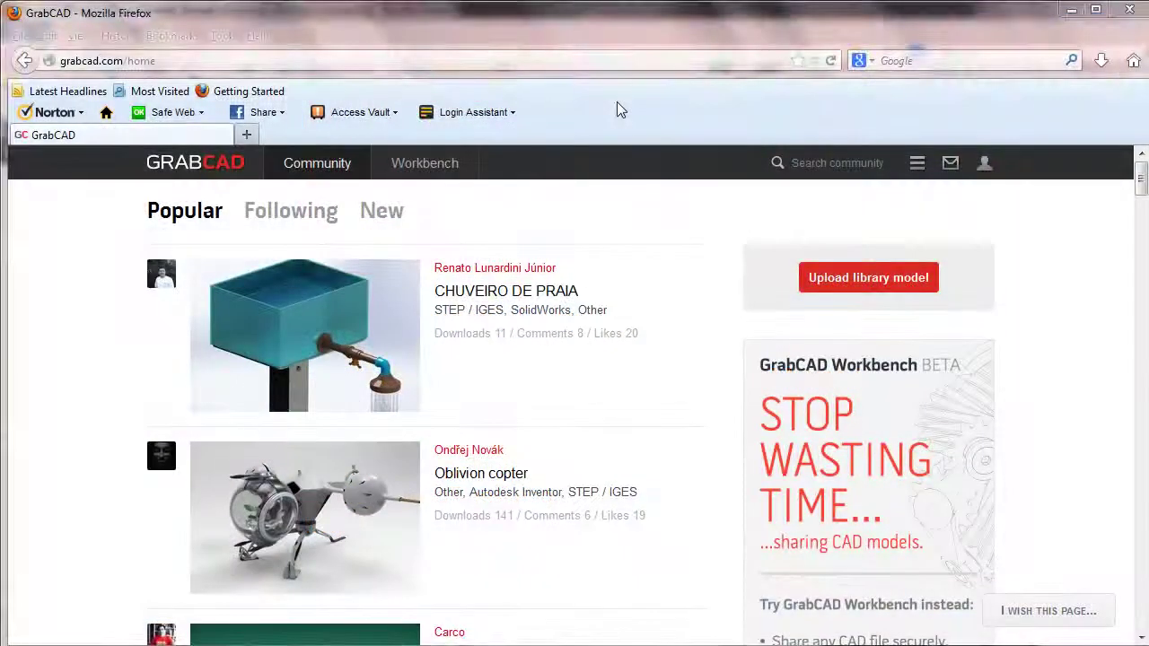
- Go back to the GrabCAD home page and open the Wong demo project from My projects
mouse_move(341, 162)
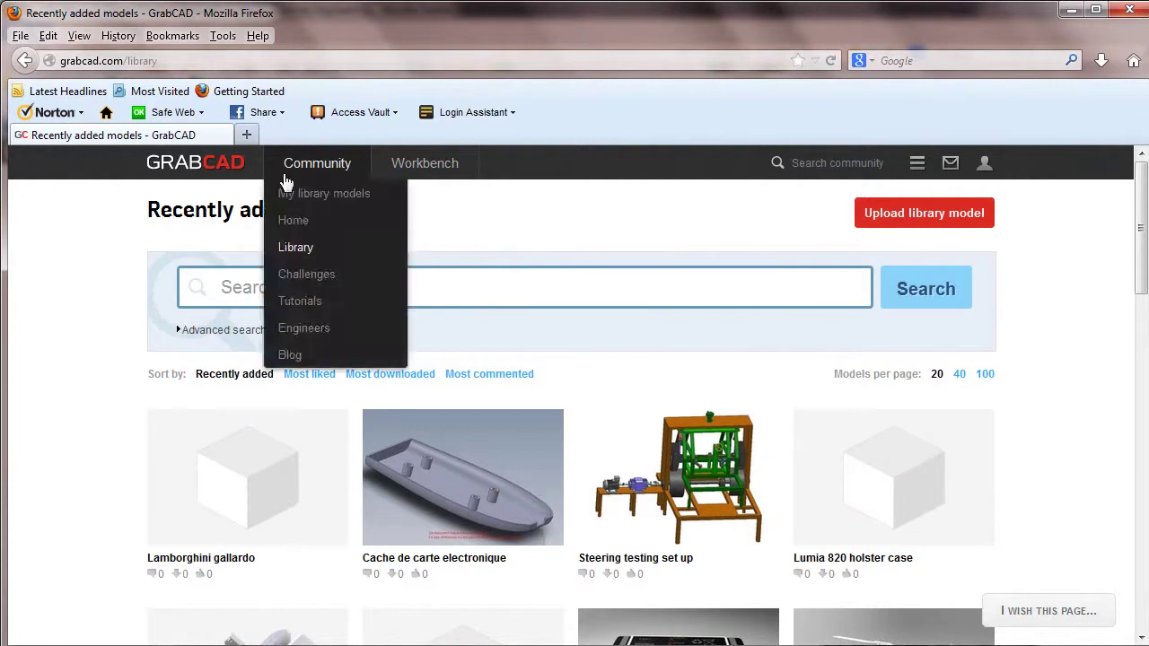
click(179, 171)
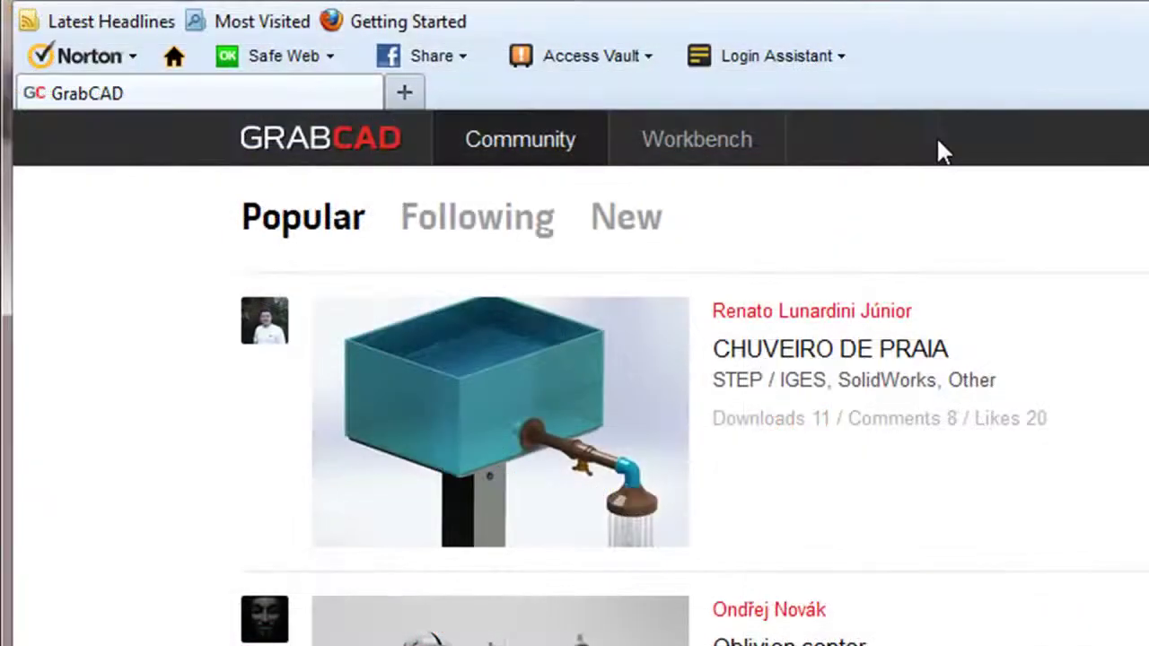
mouse_move(726, 141)
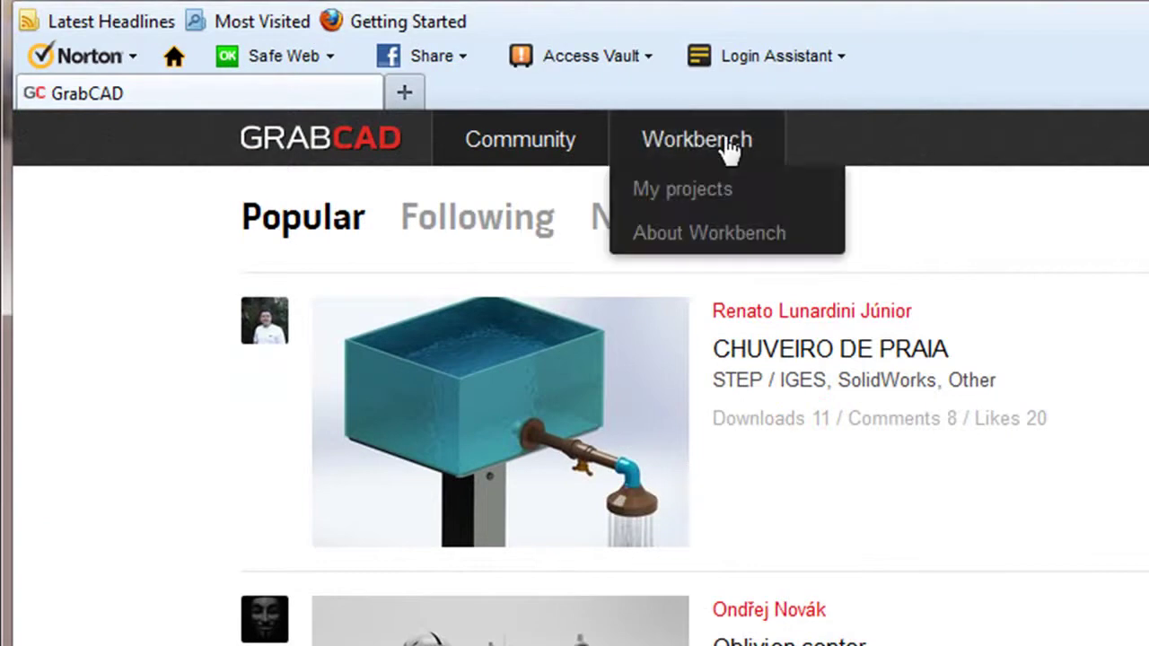
click(716, 204)
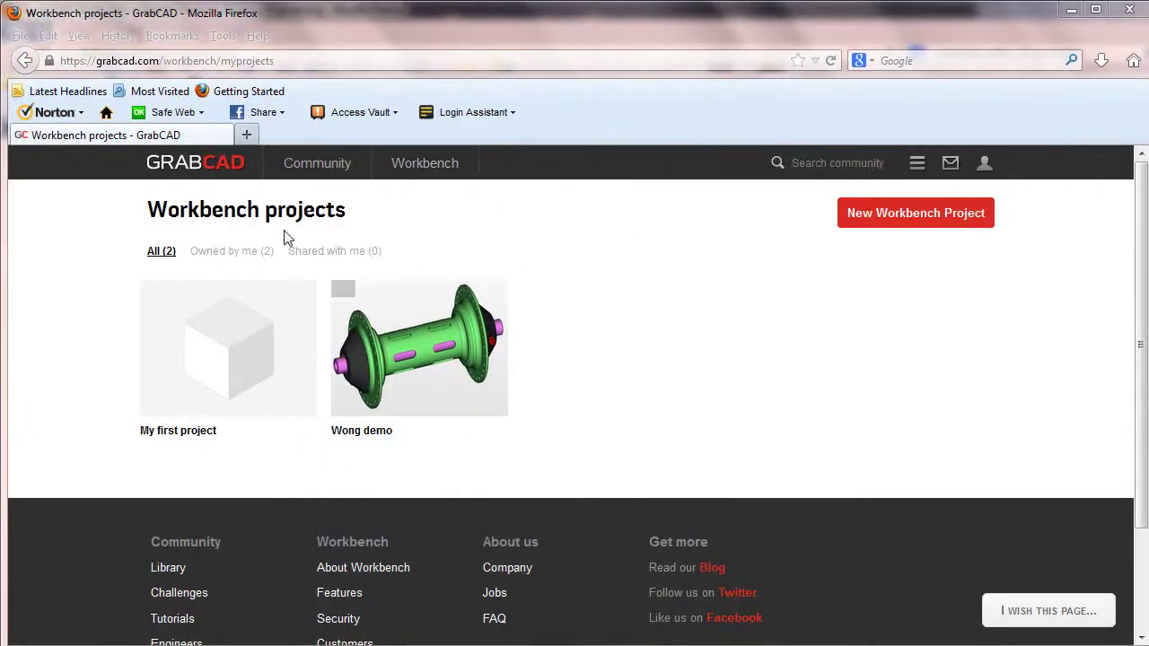
click(442, 357)
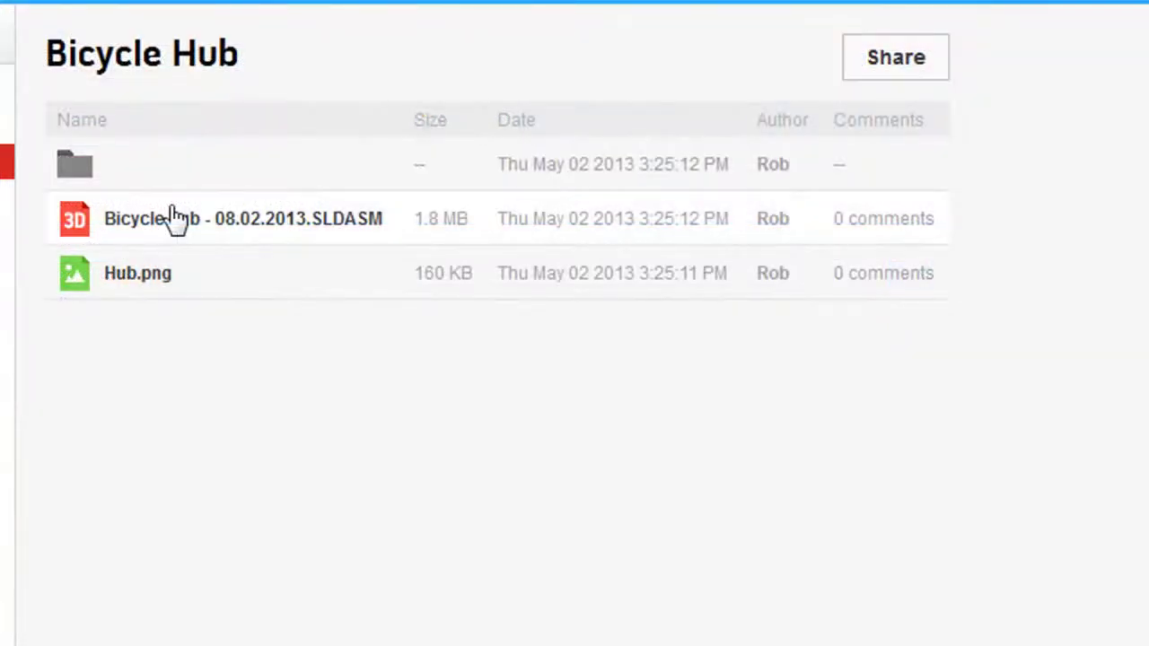
- Open Bicycle hub - 08.02.2013.SLDASM in the 3-D viewer and orbit it to a side view
click(170, 221)
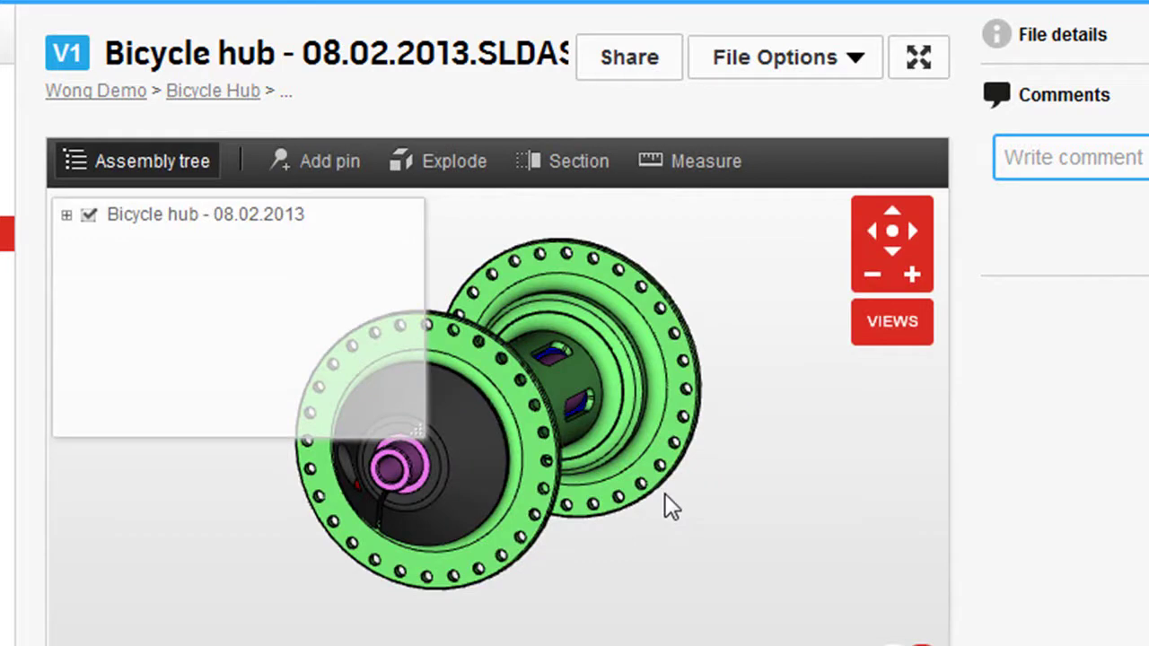
drag(489, 498, 492, 569)
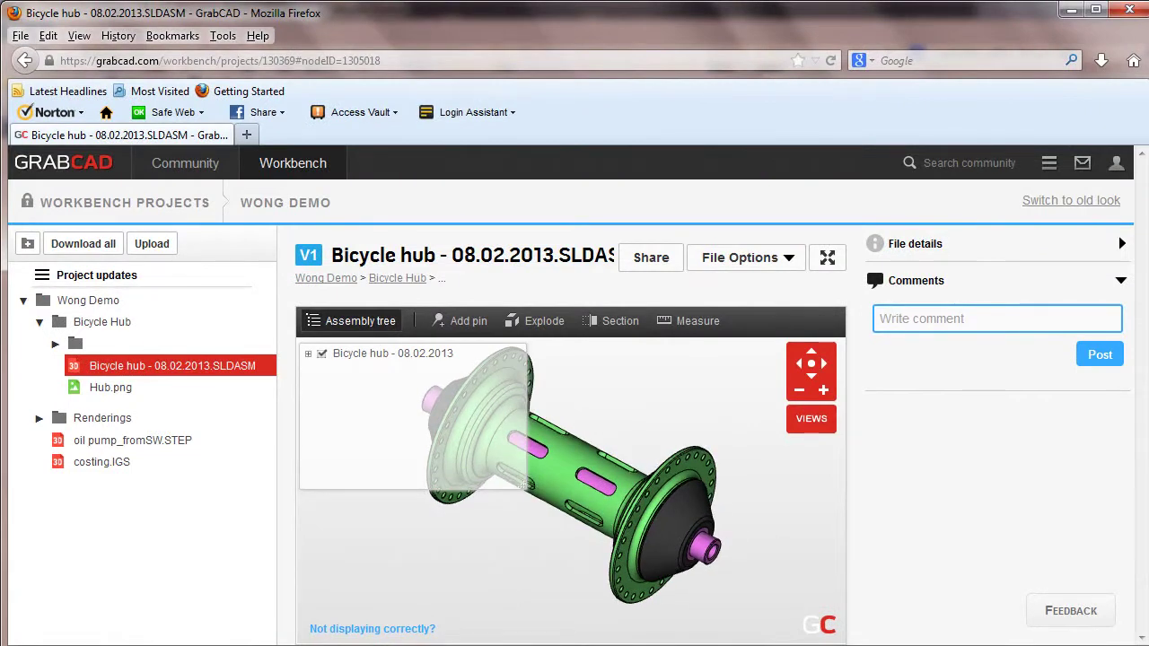
click(592, 484)
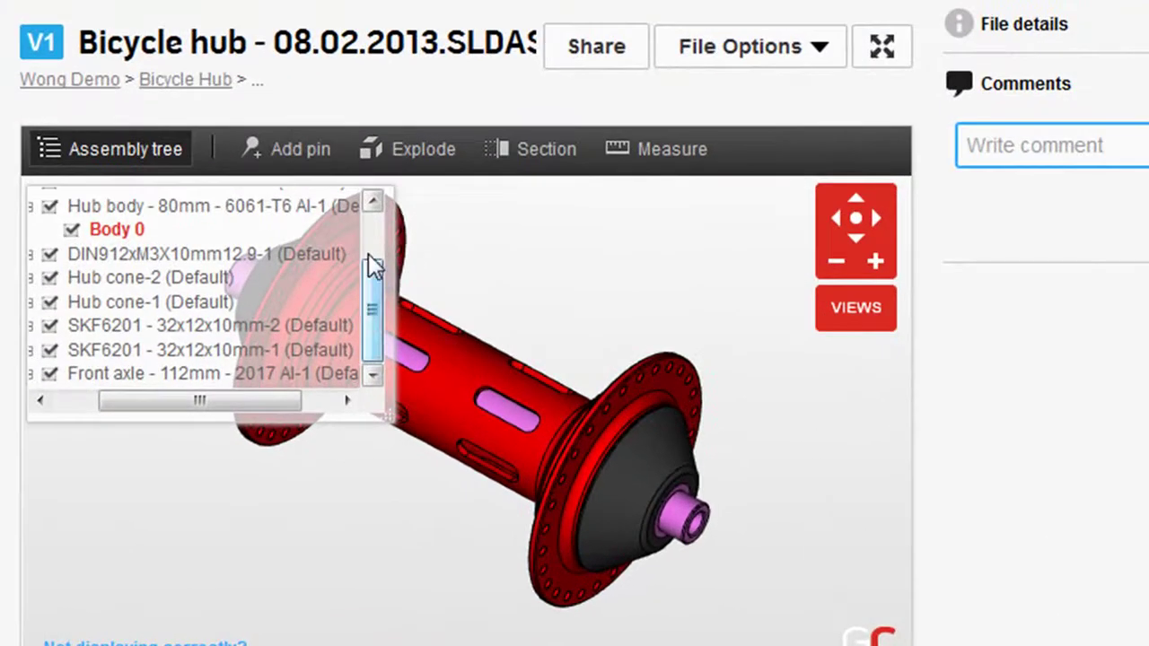
drag(375, 266, 371, 227)
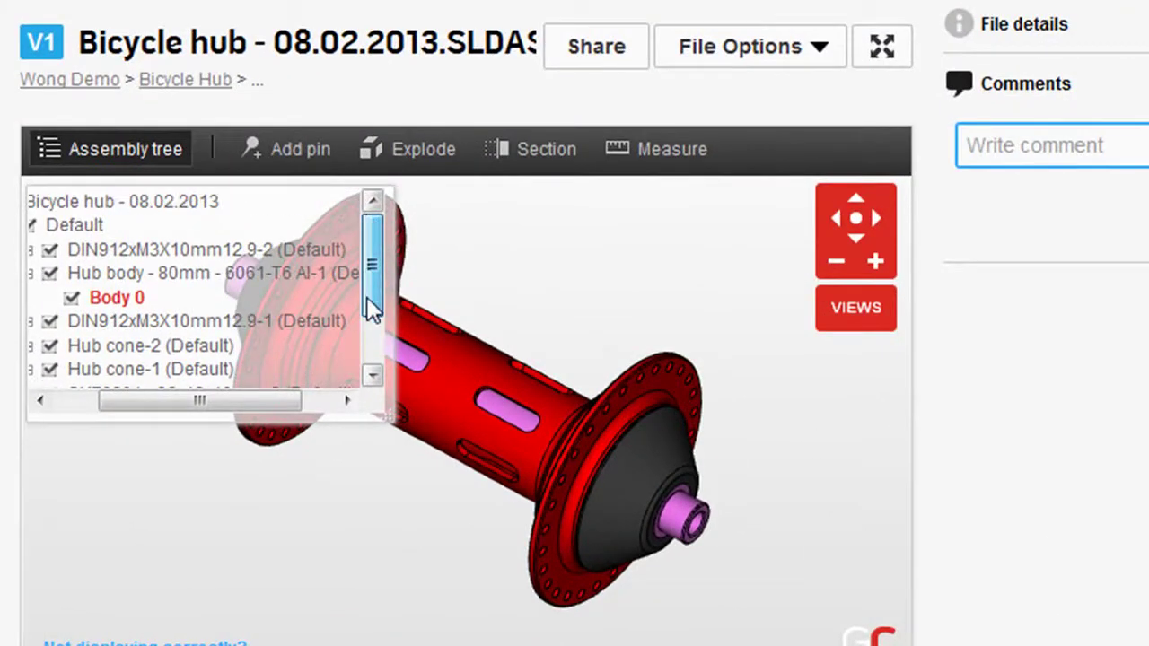
drag(367, 308, 367, 359)
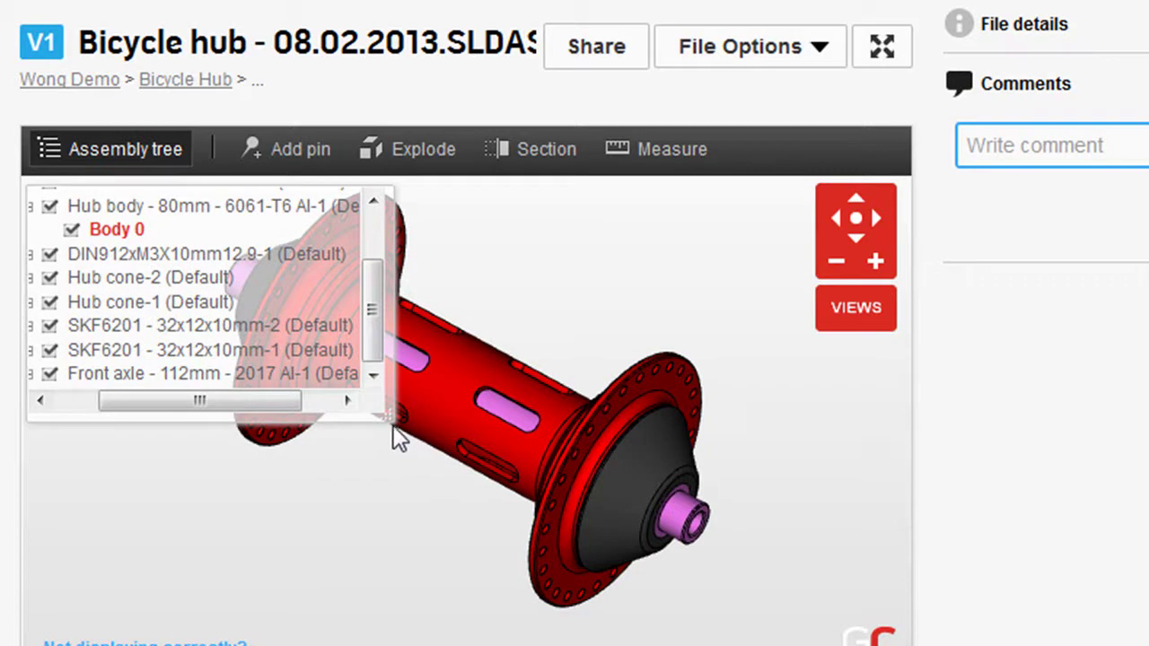
drag(384, 413, 511, 516)
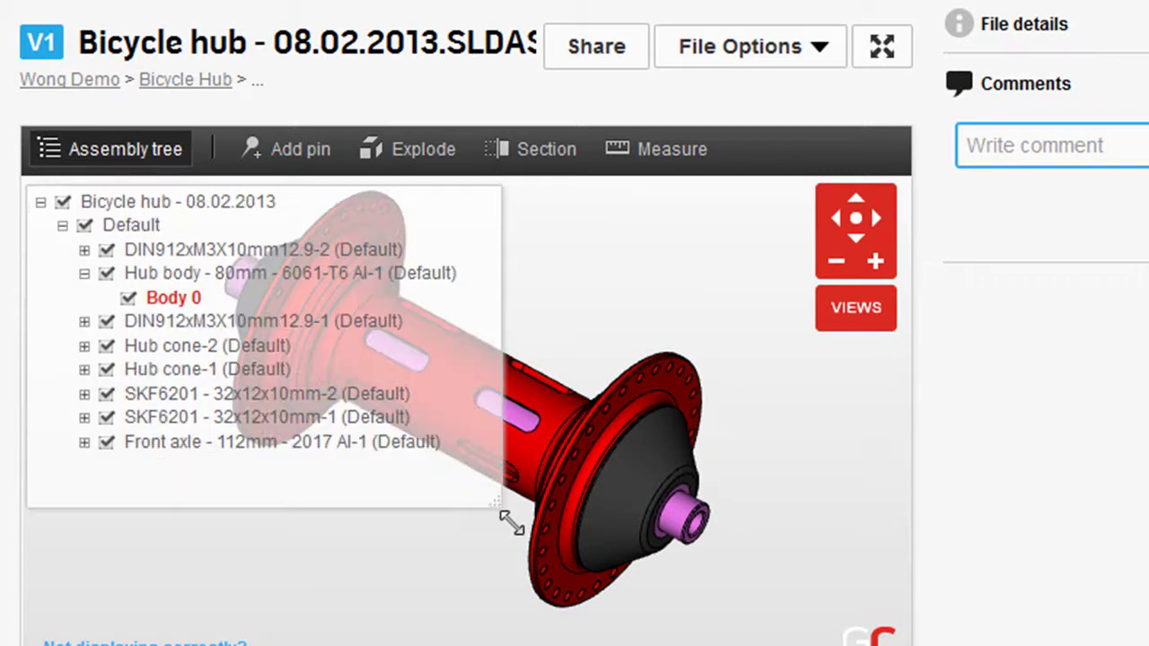
click(129, 298)
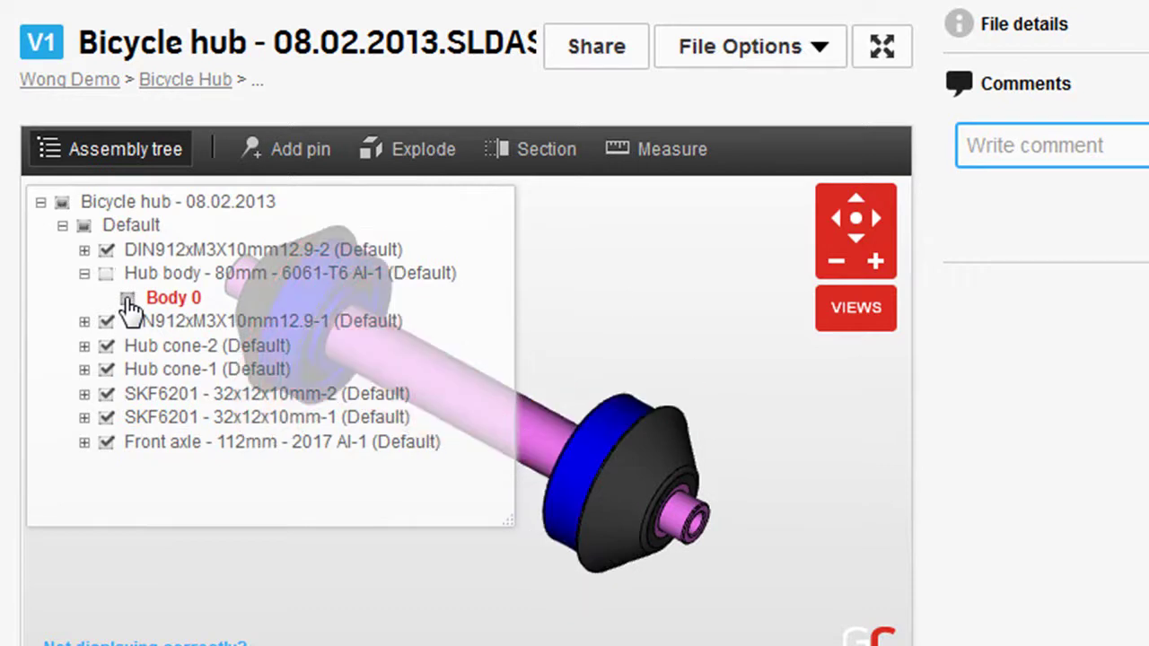
click(128, 299)
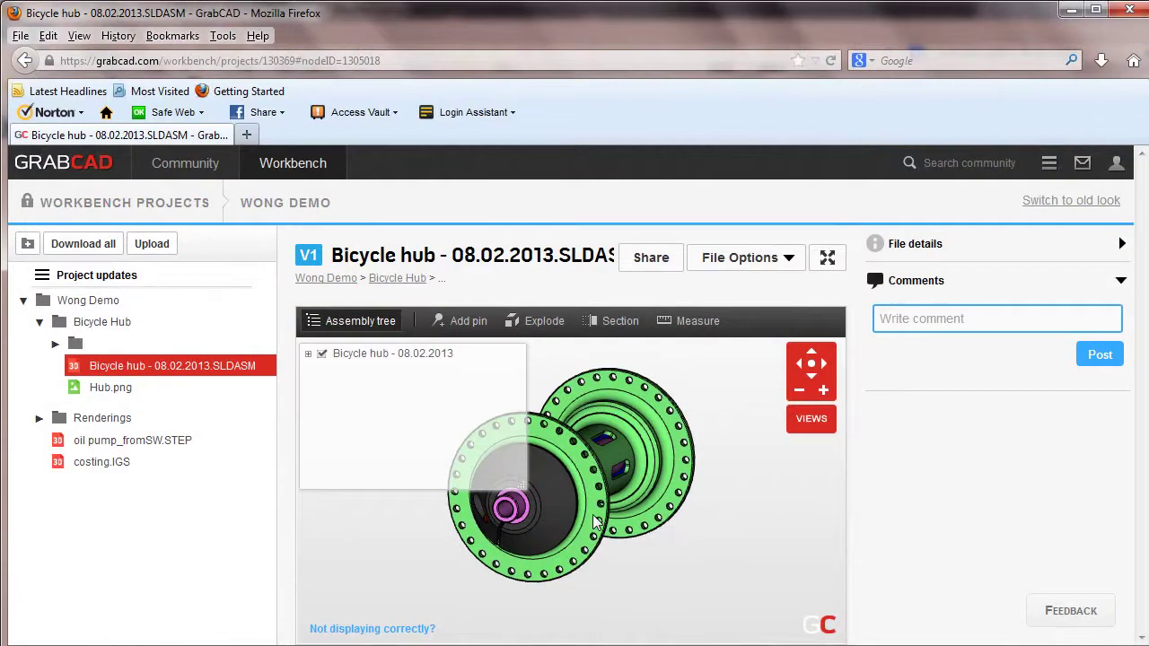
drag(566, 535, 495, 575)
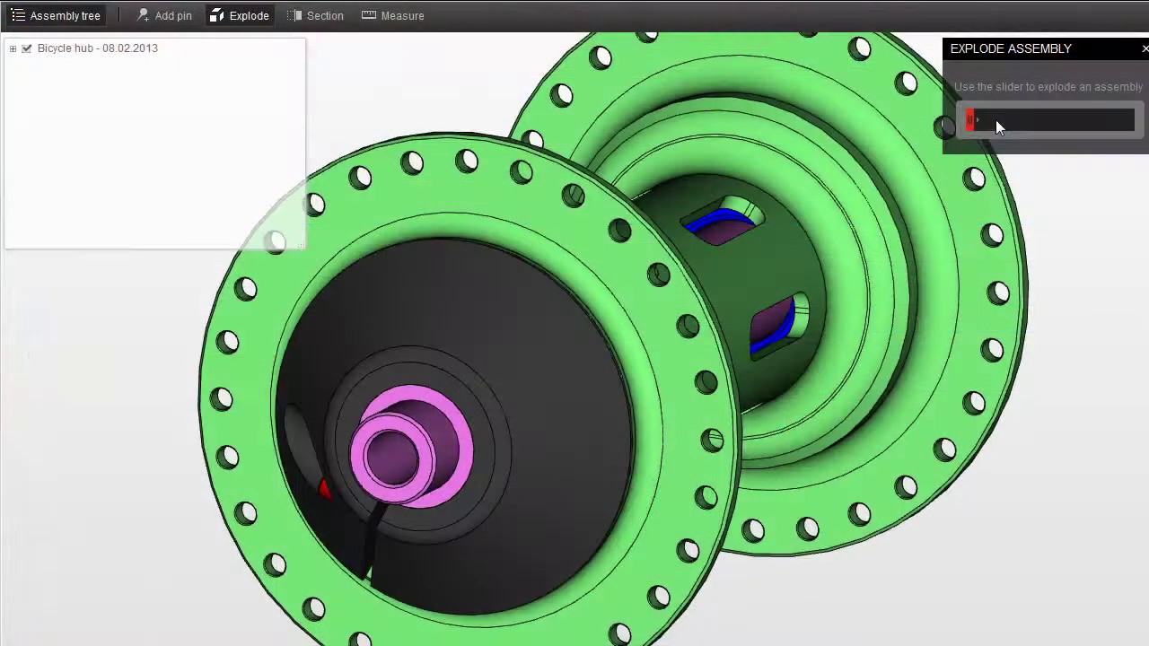
click(995, 120)
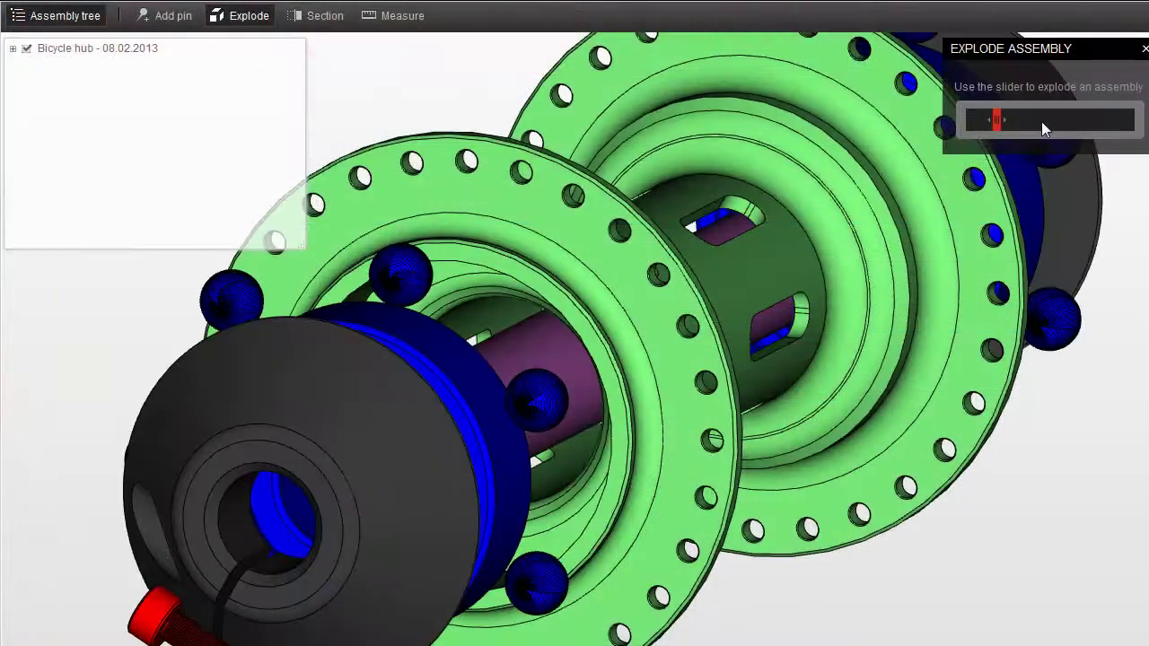
click(1043, 124)
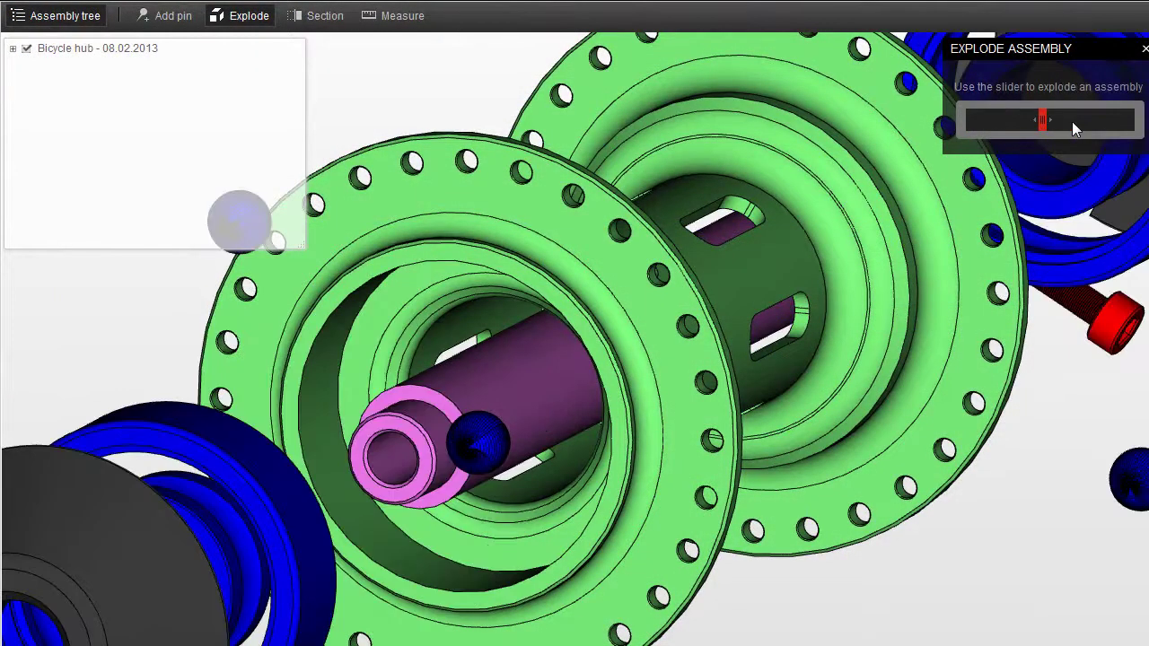
click(1073, 122)
click(1015, 122)
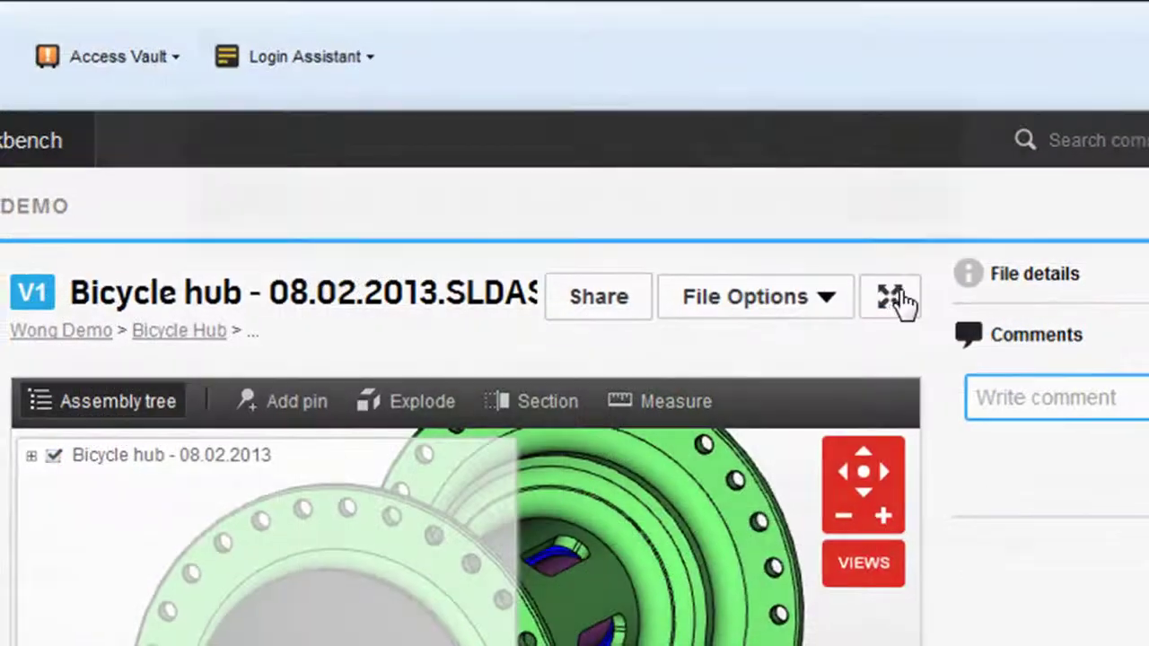
- Put the viewer in full screen and measure the 7.28 mm distance across the hub flange
click(895, 297)
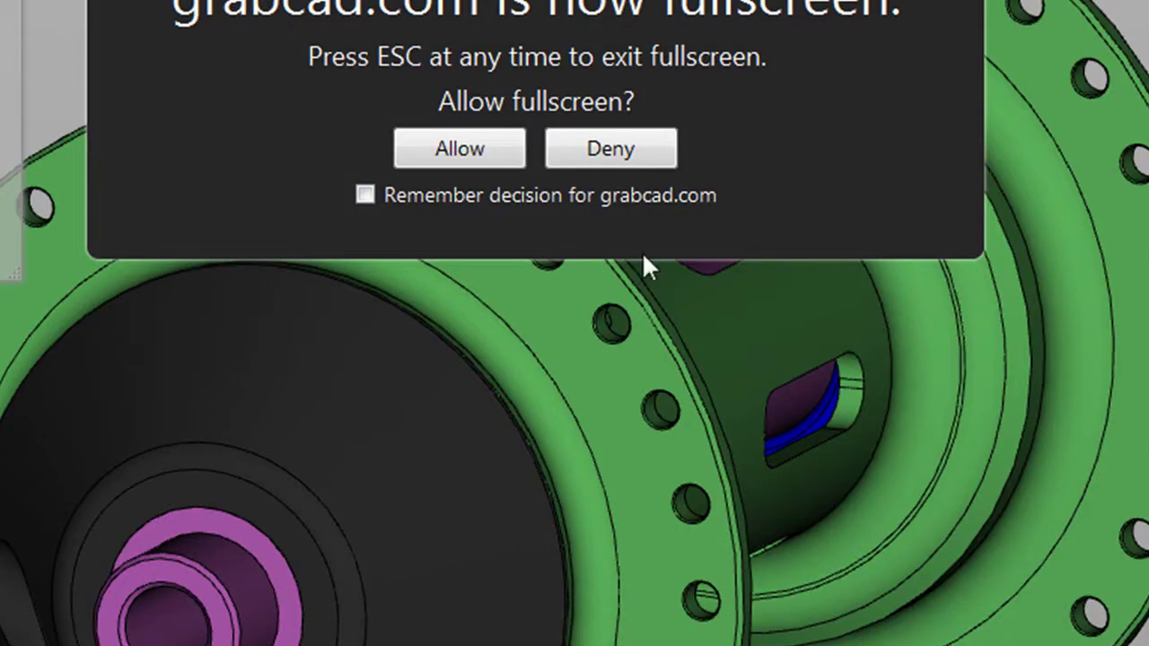
click(428, 150)
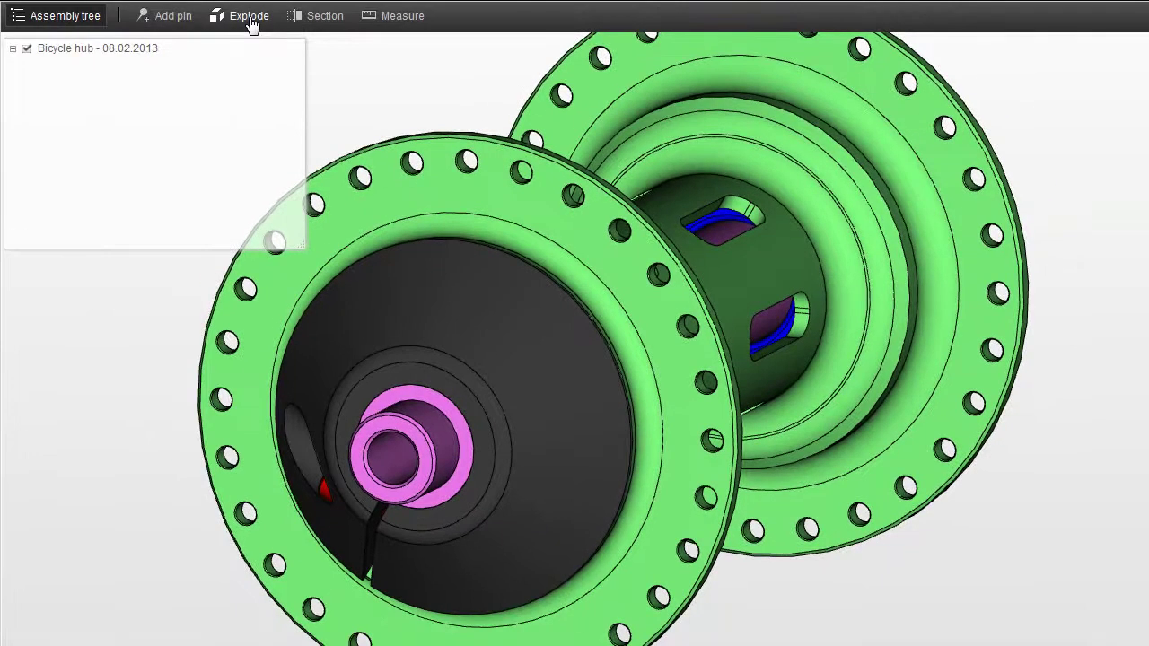
click(249, 20)
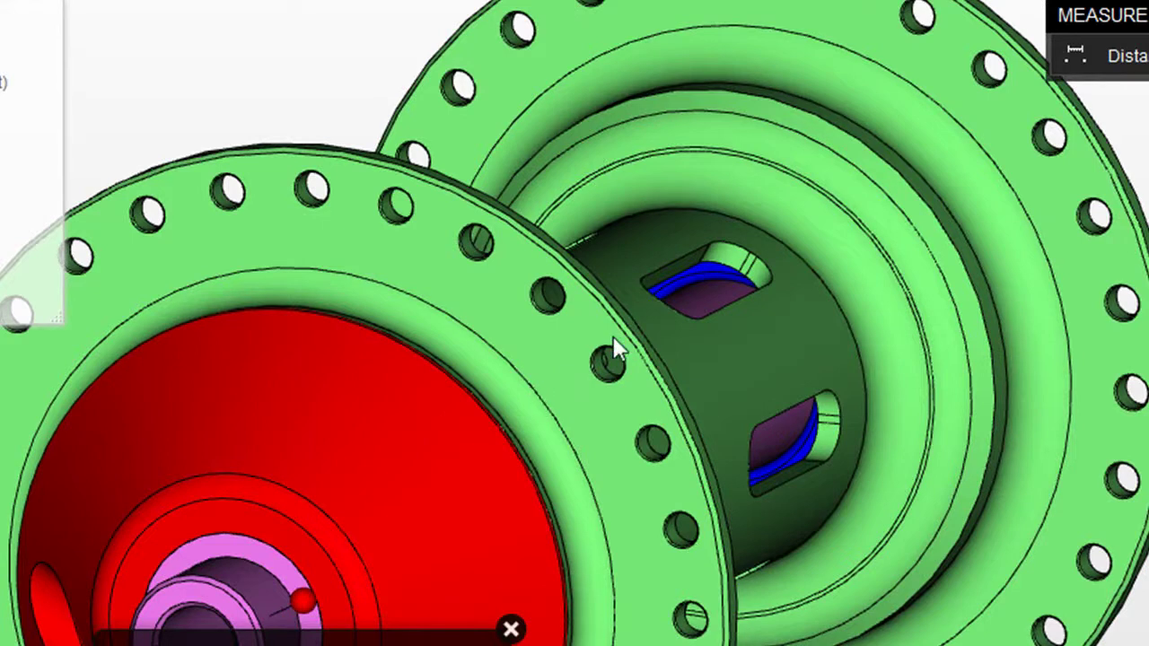
click(863, 438)
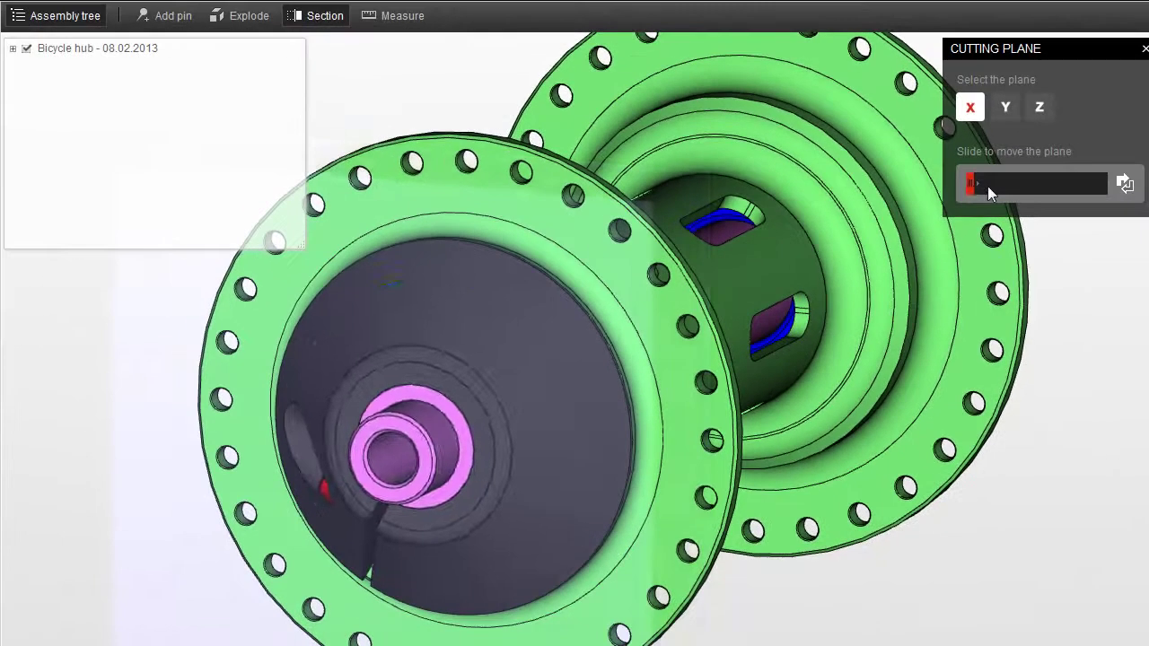
- Section the hub on the X plane to show shell and axle, then post 'What material are we using here?' on Pin 1
click(981, 198)
click(1036, 189)
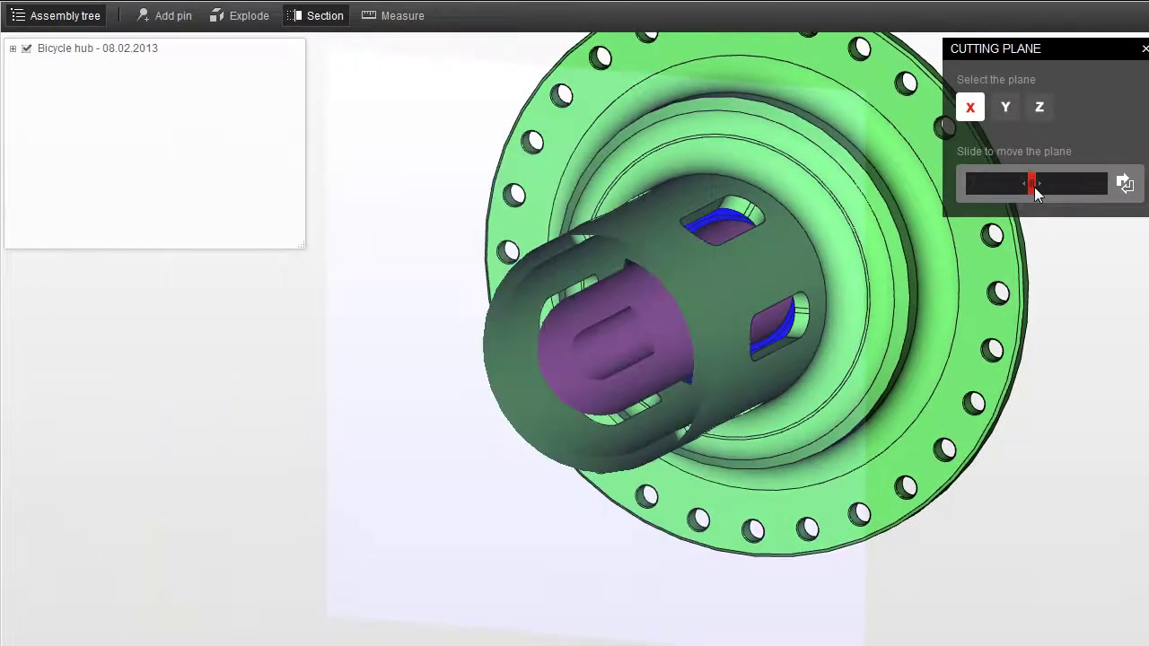
click(1057, 187)
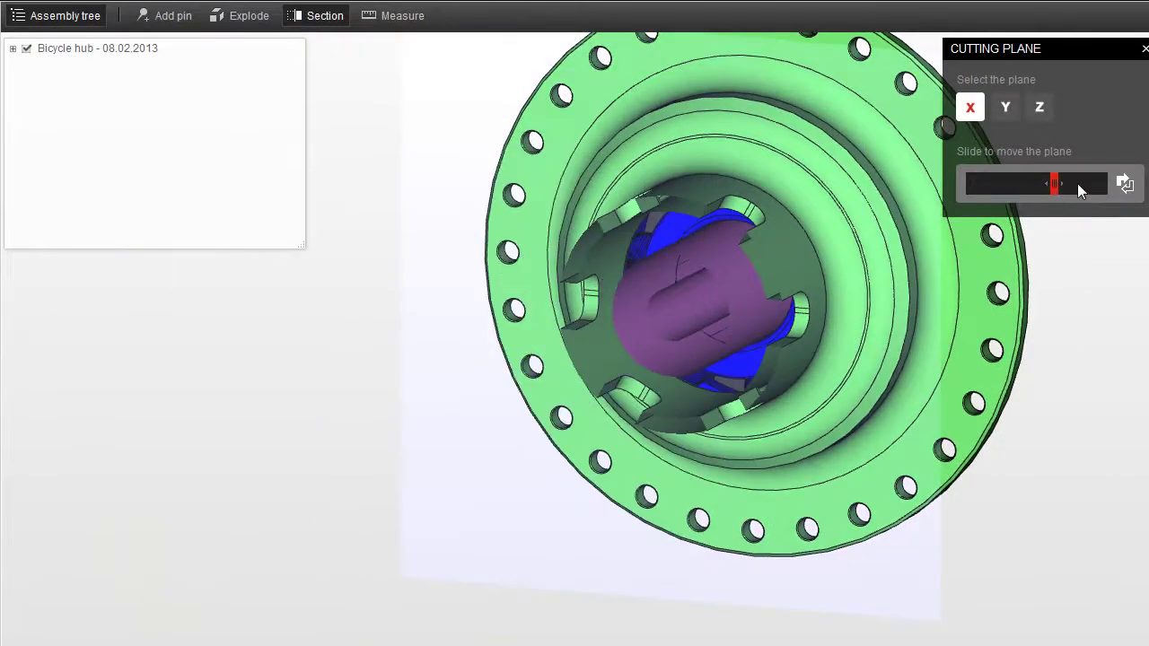
click(1078, 185)
click(1010, 185)
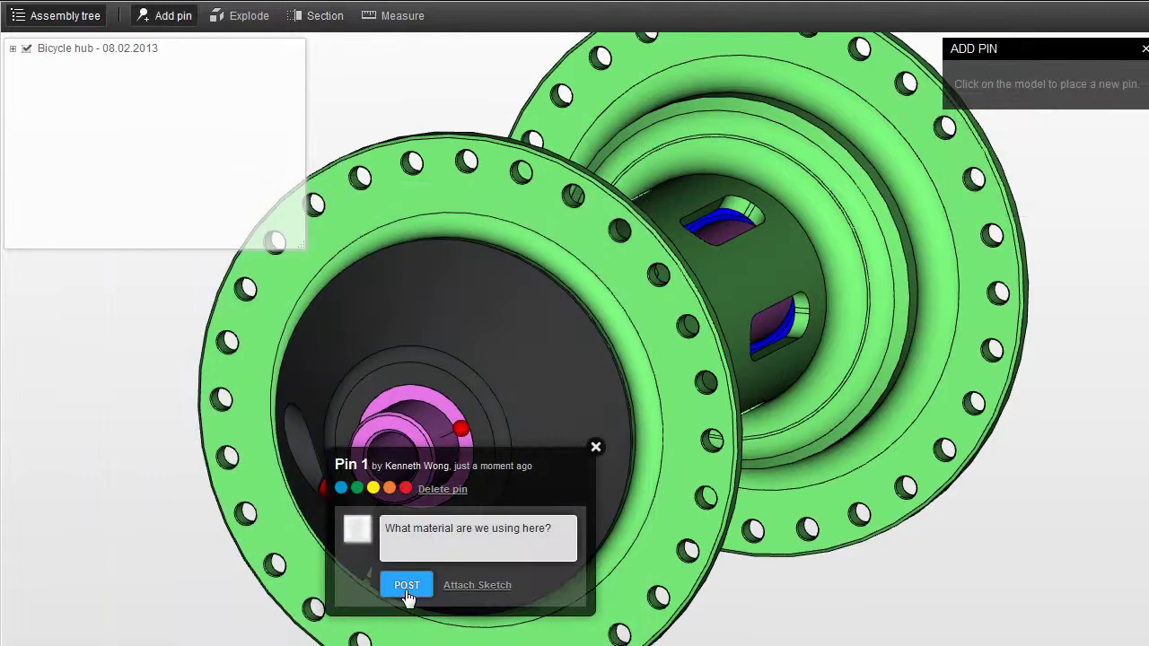
click(406, 585)
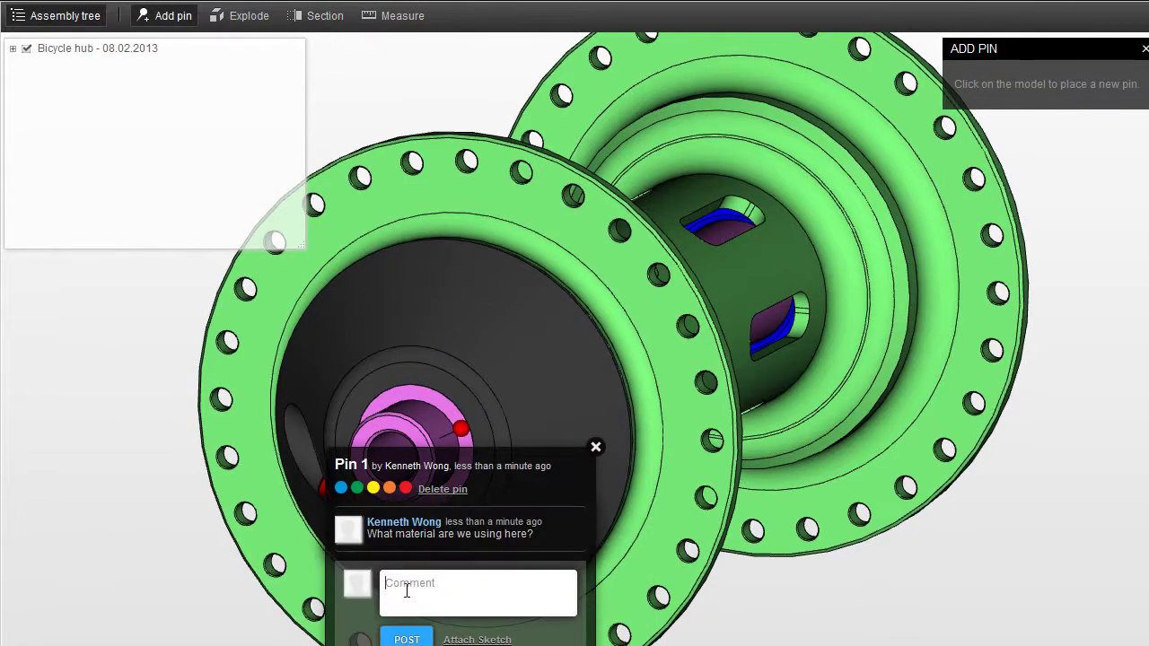
- Close the Pin 1 popup, then collapse and re-expand the file's Comments section
click(595, 447)
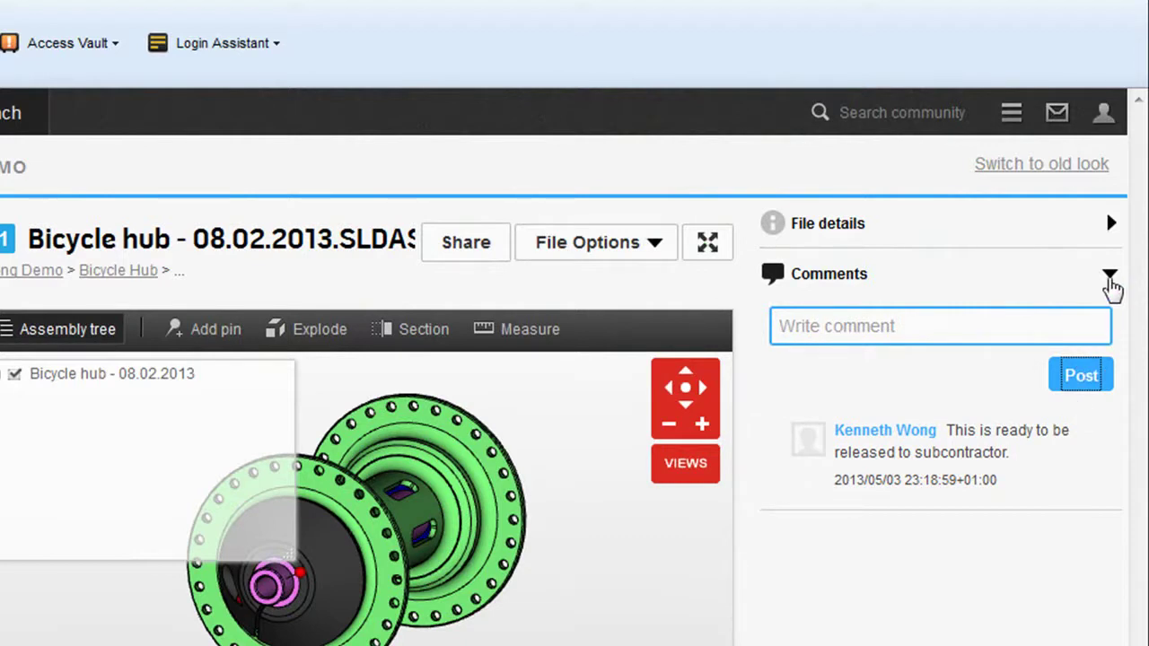
click(1110, 276)
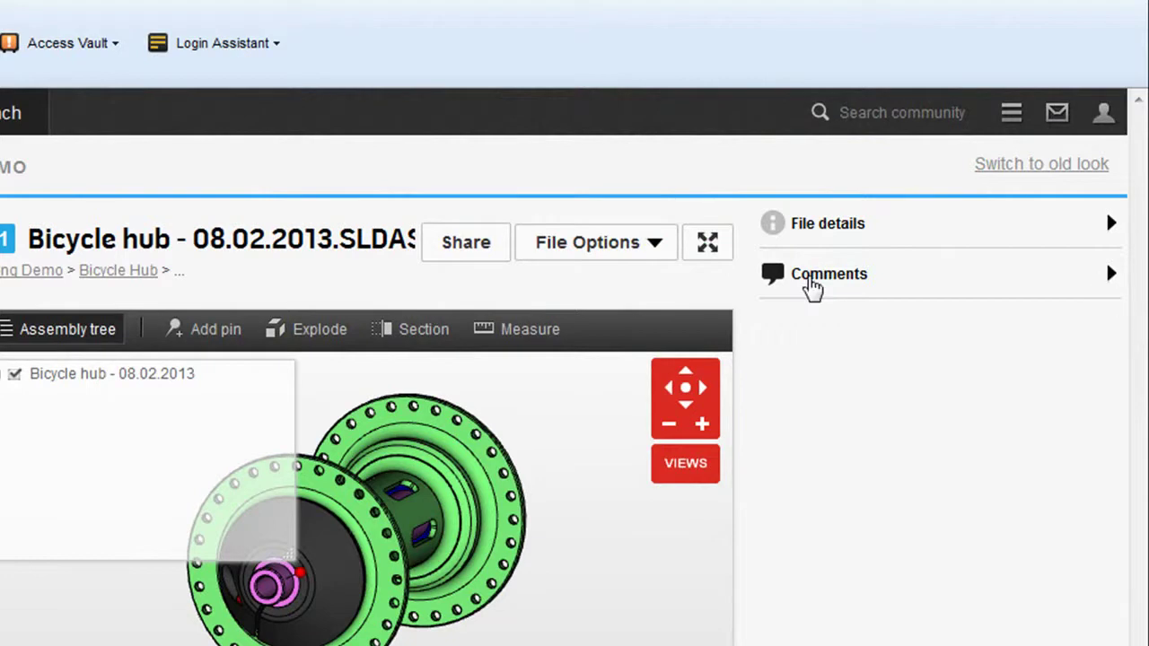
click(812, 287)
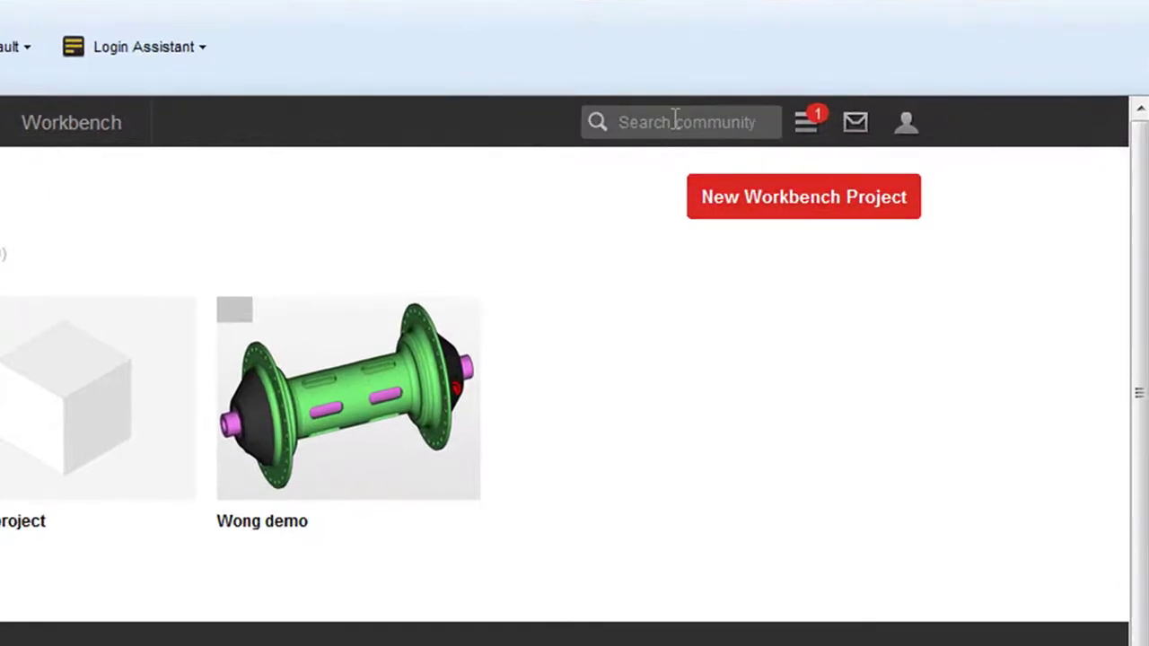
- Search the community for 'cast', then open the file's Share dialog at the Add people field
click(675, 121)
text(cas)
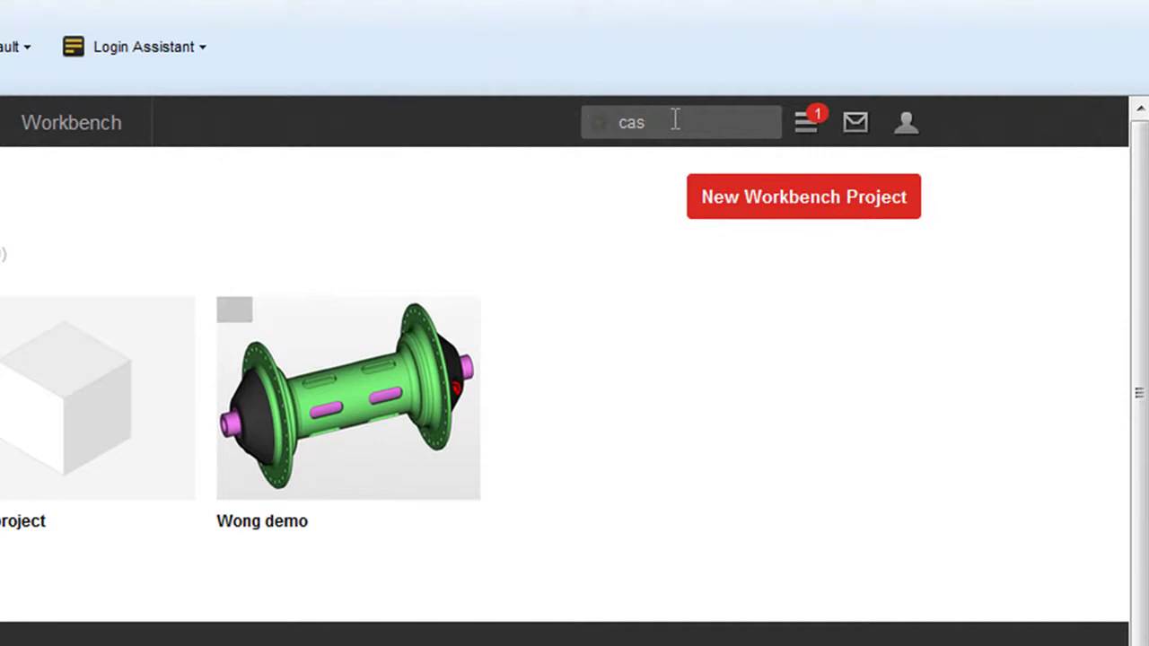
text(t)
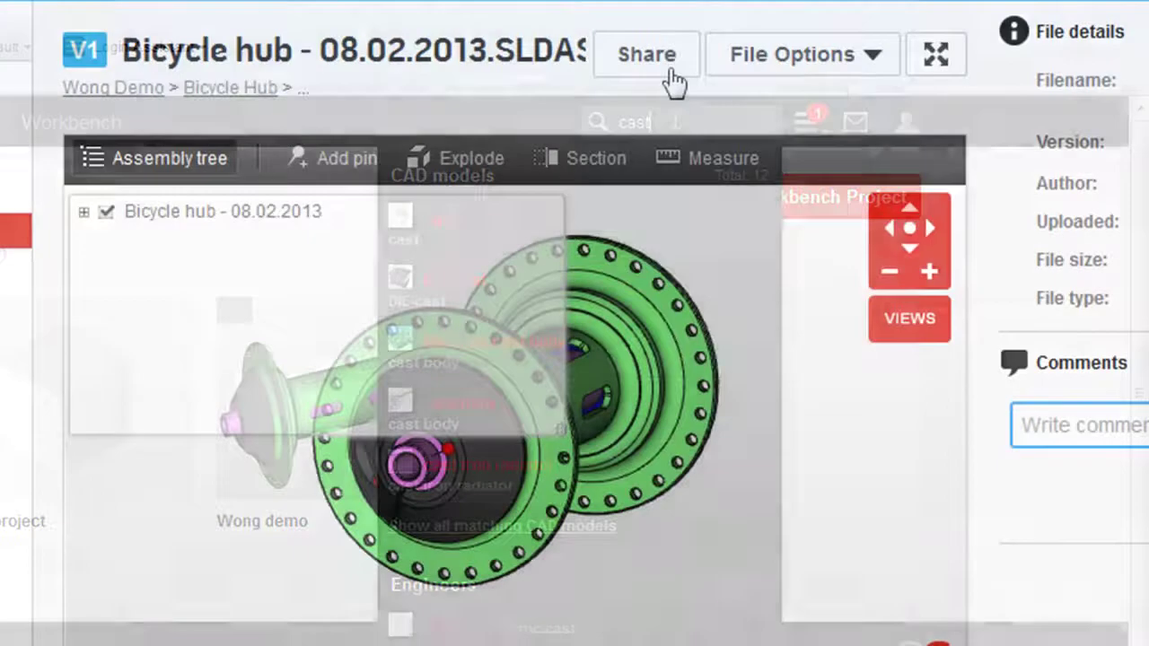
click(668, 70)
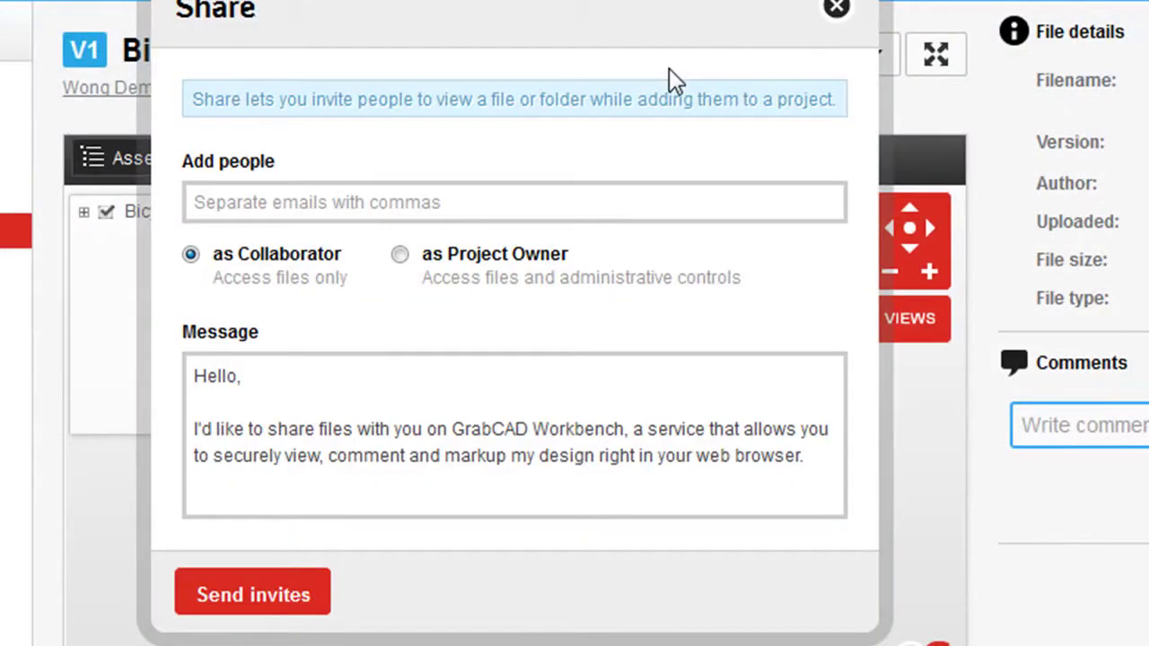
click(635, 198)
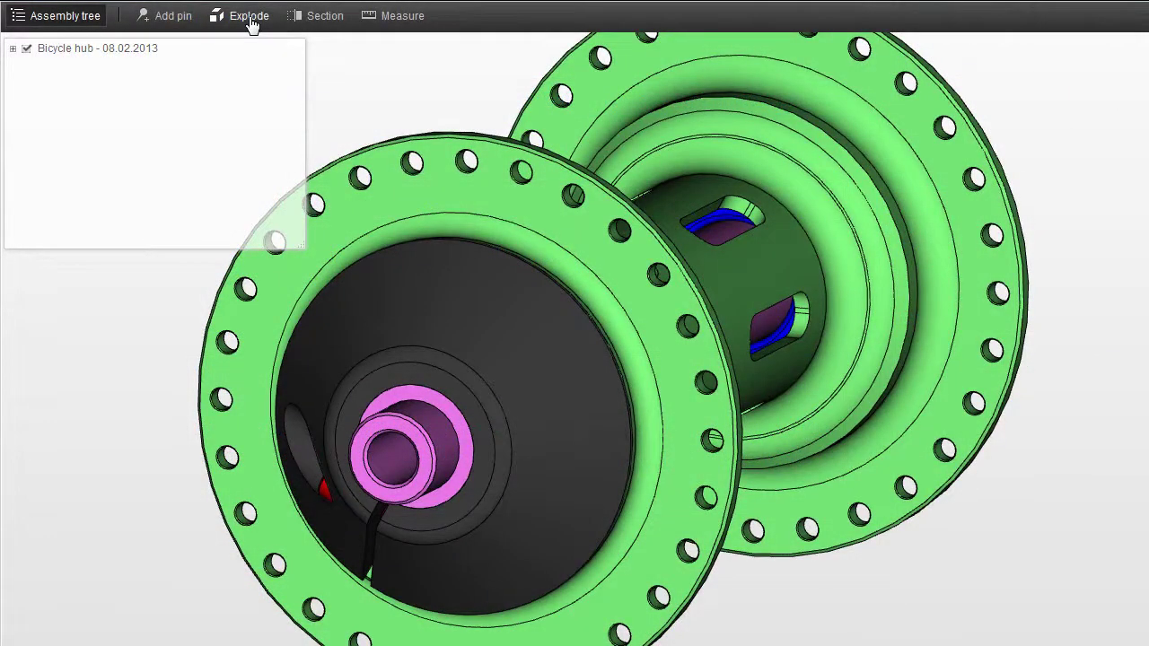
- Explode the hub assembly to its widest spread, then pull the parts partway back together
click(249, 16)
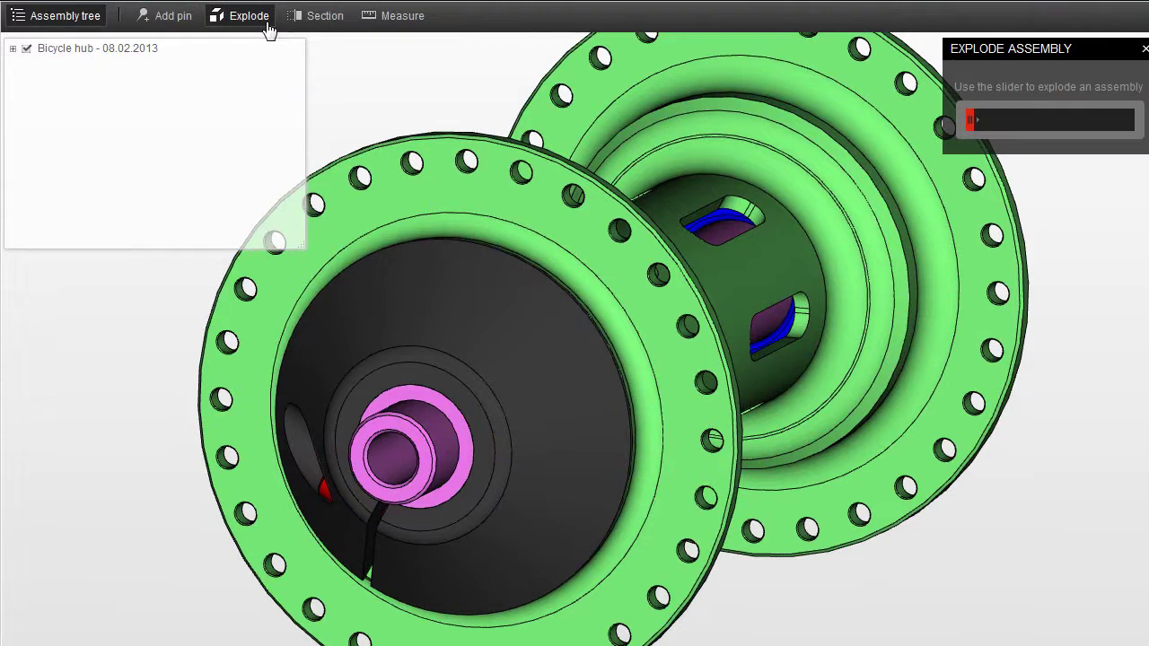
click(996, 120)
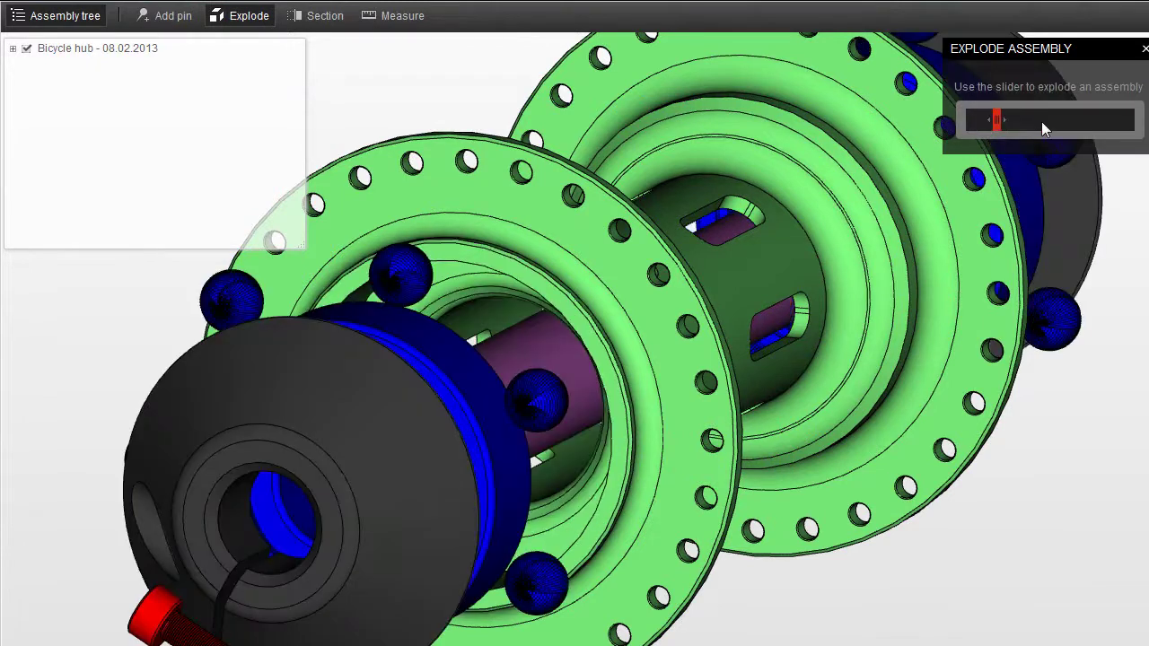
click(1041, 122)
click(1072, 121)
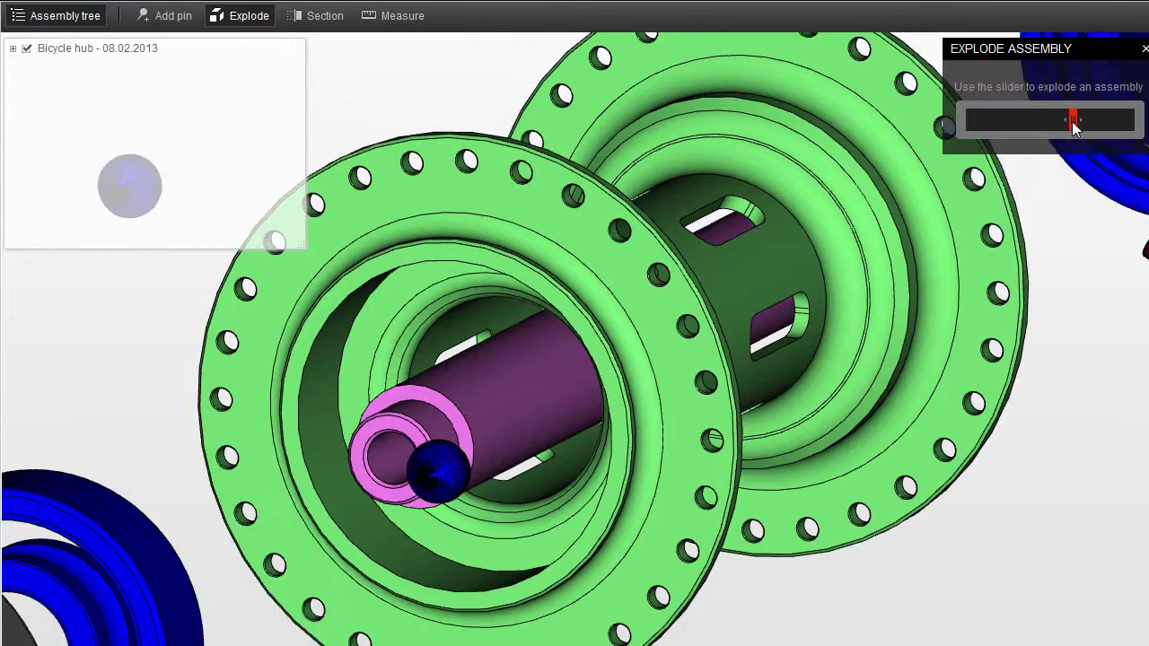
drag(1017, 129, 974, 129)
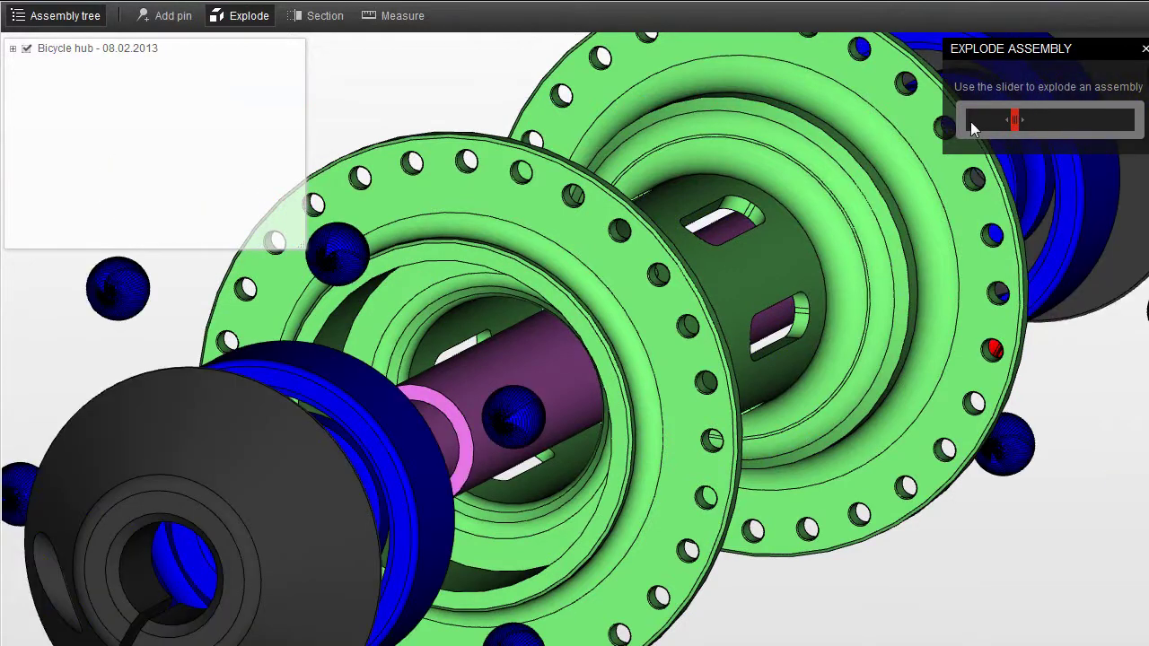